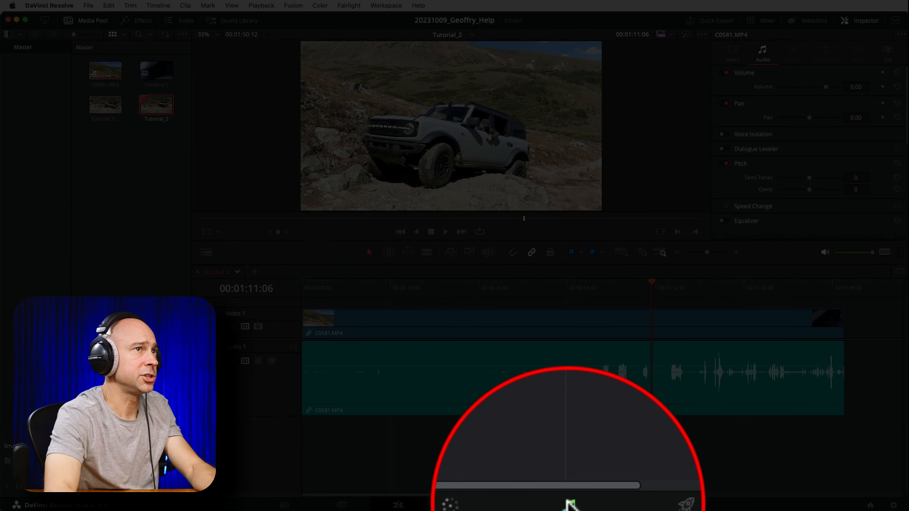
# - Switch to the Fairlight page and magnify the timeline around the section where the clip's speech begins
pyautogui.click(571, 506)
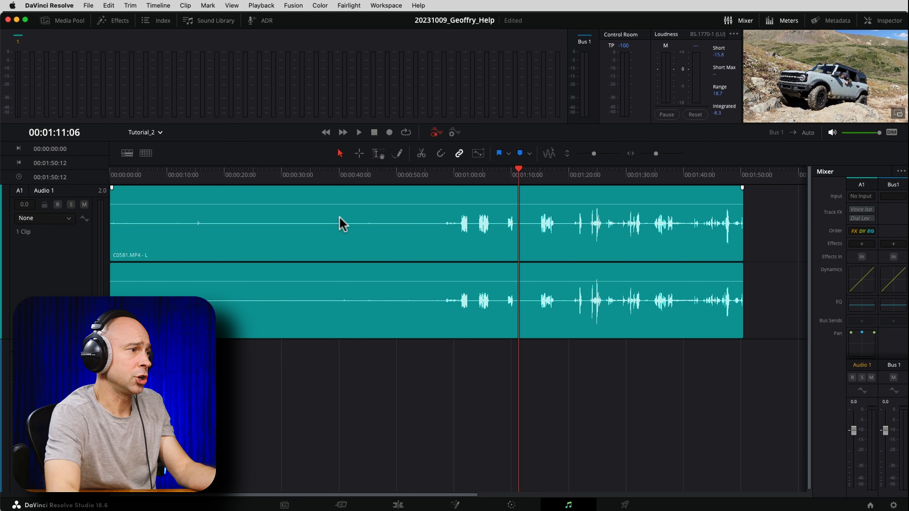
pyautogui.moveTo(654, 153); pyautogui.dragTo(657, 153)
pyautogui.hscroll(-5, 459, 293)
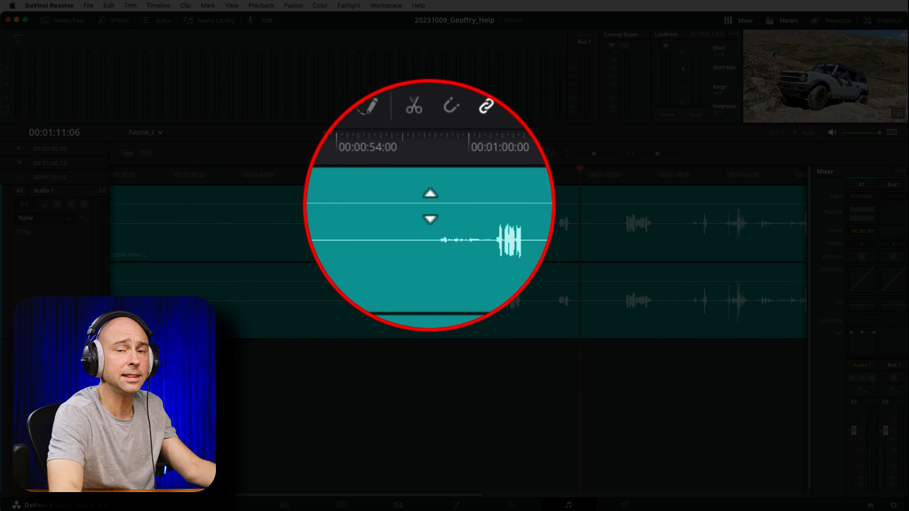
# - Toggle the display of the volume line on the audio clips off and back on
pyautogui.click(127, 152)
pyautogui.click(174, 197)
pyautogui.click(174, 197)
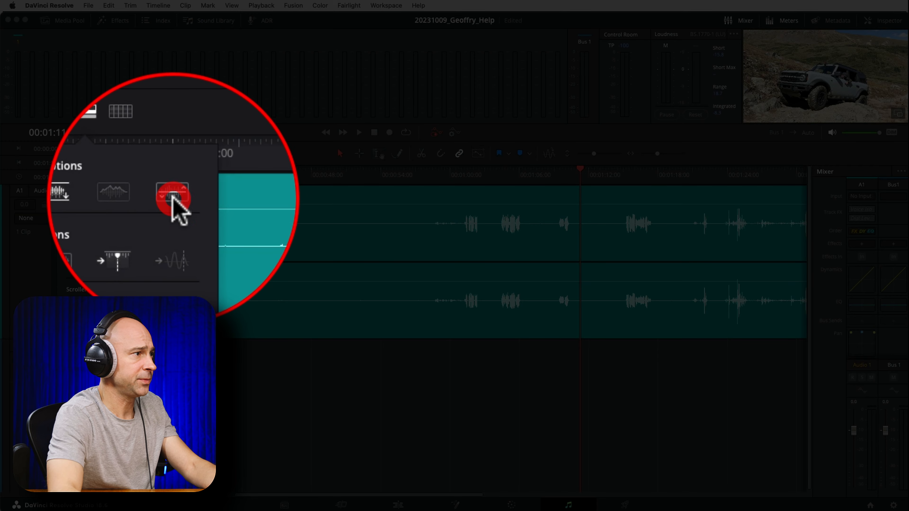
# - Add two volume keyframes about a second apart just before the speech near 00:01:00, and raise the clip's level ahead of them
pyautogui.click(433, 206)
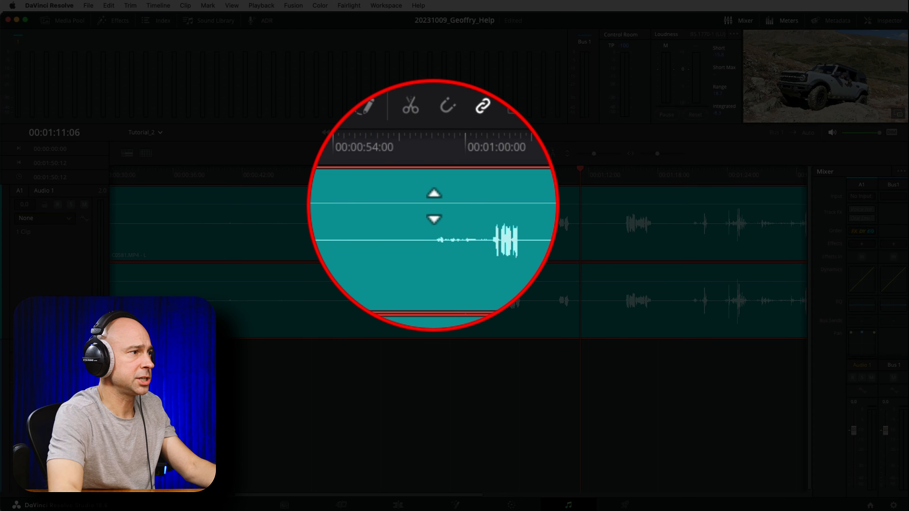
pyautogui.press('alt')
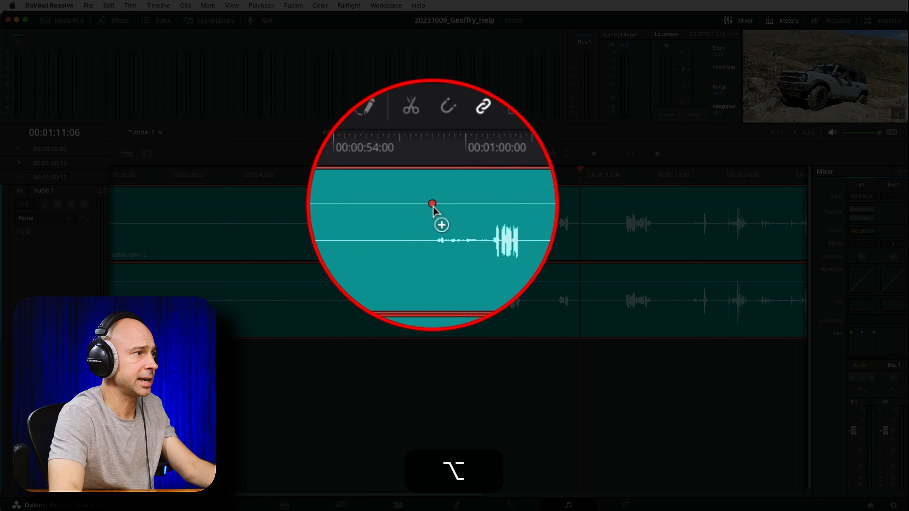
pyautogui.keyDown('alt'); pyautogui.click(432, 205); pyautogui.keyUp('alt')
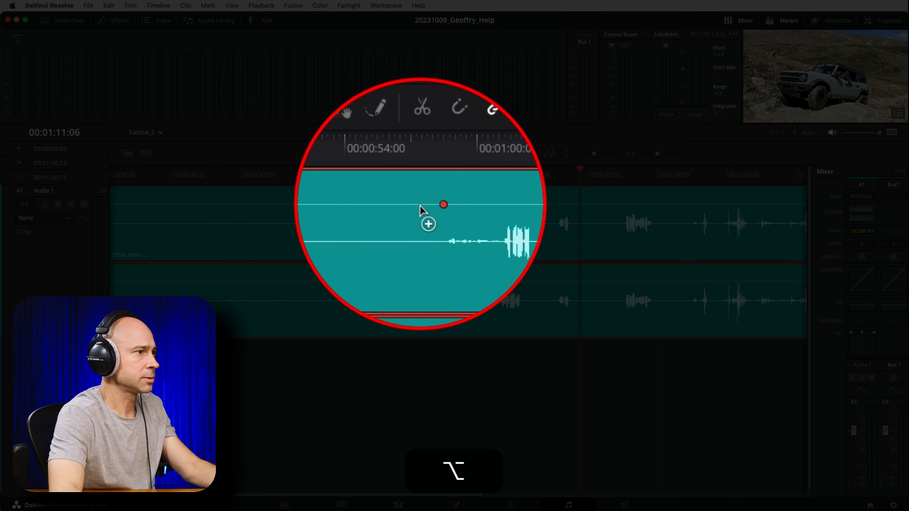
pyautogui.moveTo(408, 203); pyautogui.dragTo(405, 196)
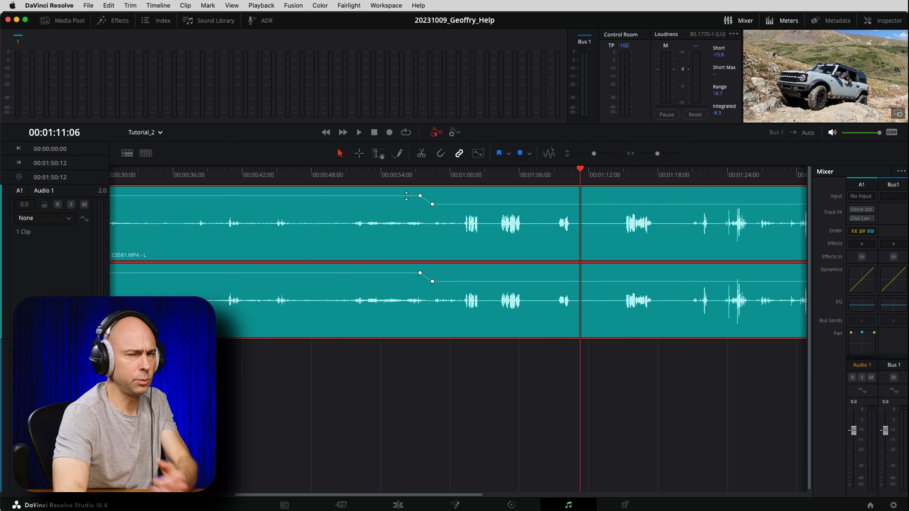
# - Play back the raised quiet section from about 00:00:35 to check its level
pyautogui.moveTo(369, 494); pyautogui.dragTo(206, 494)
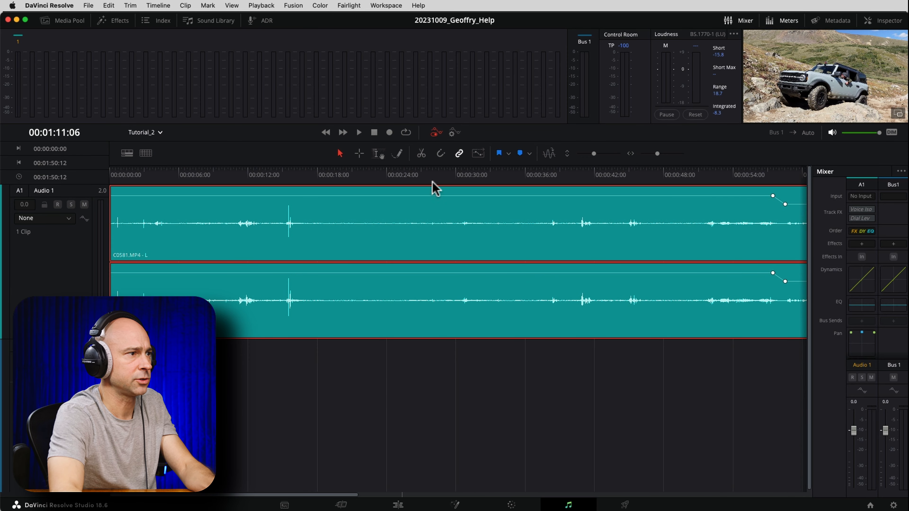
pyautogui.click(519, 177)
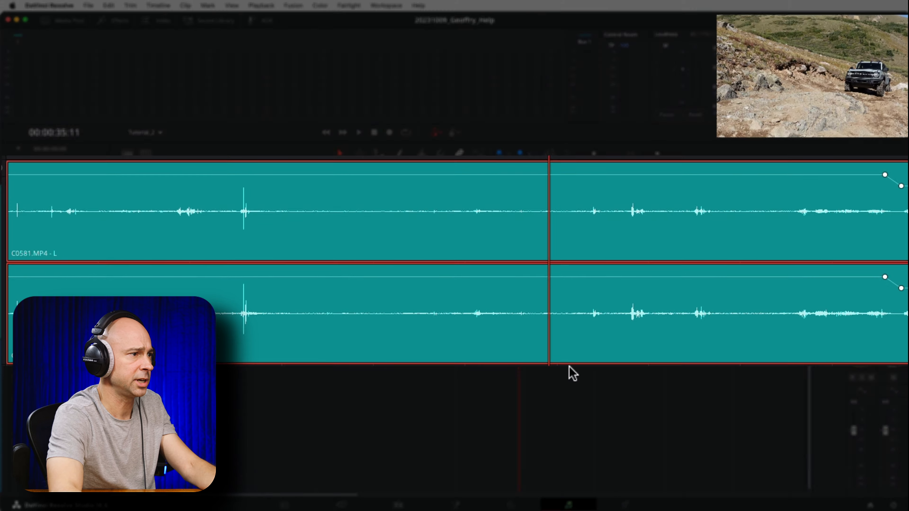
pyautogui.press('space')
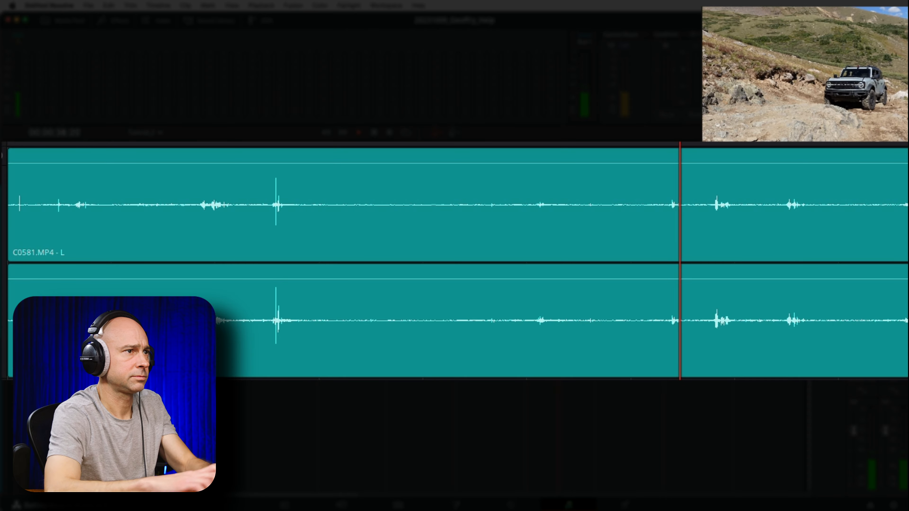
pyautogui.moveTo(703, 421); pyautogui.dragTo(505, 420)
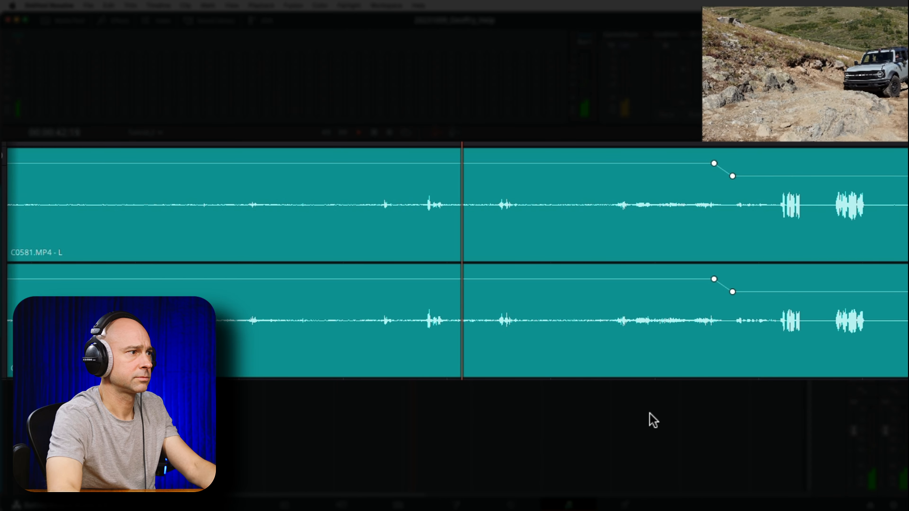
pyautogui.press('space')
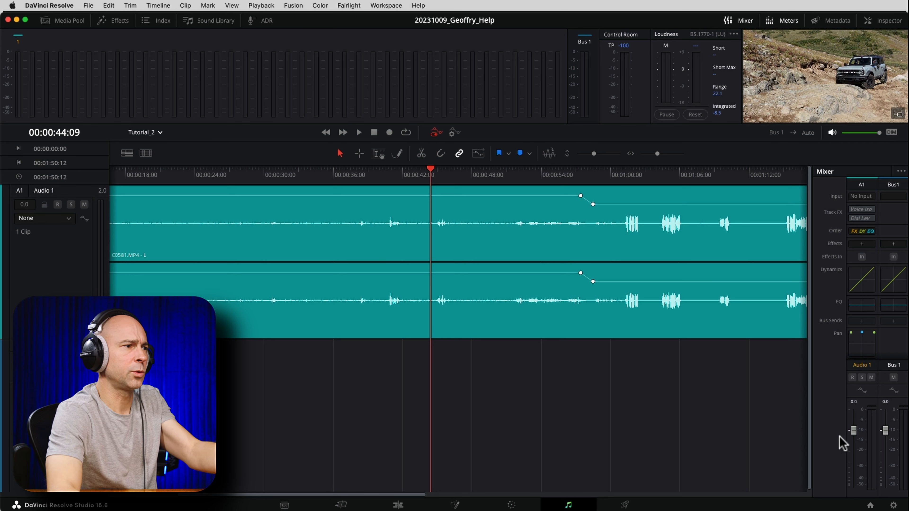
# - Split the audio clip at 00:00:58:16, just after the second volume keyframe
pyautogui.hscroll(5, 608, 255)
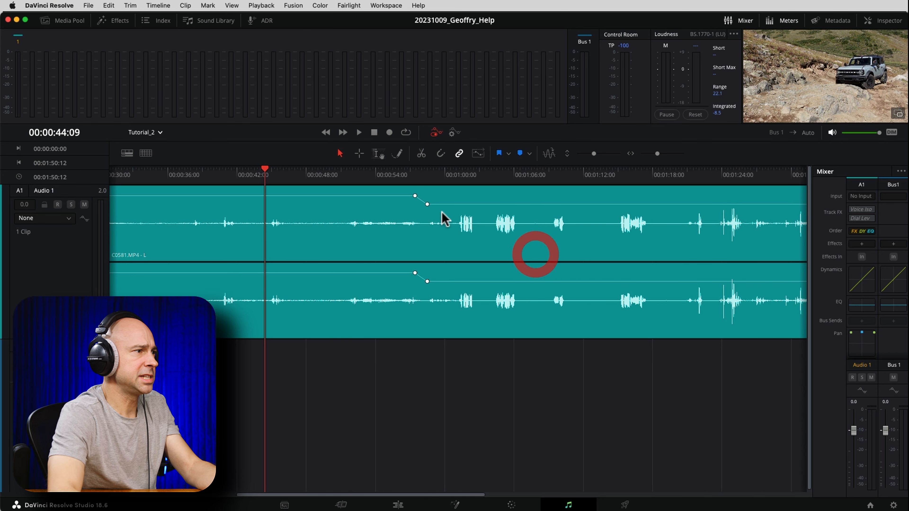
pyautogui.click(429, 175)
pyautogui.hscroll(3, 438, 369)
pyautogui.click(440, 364)
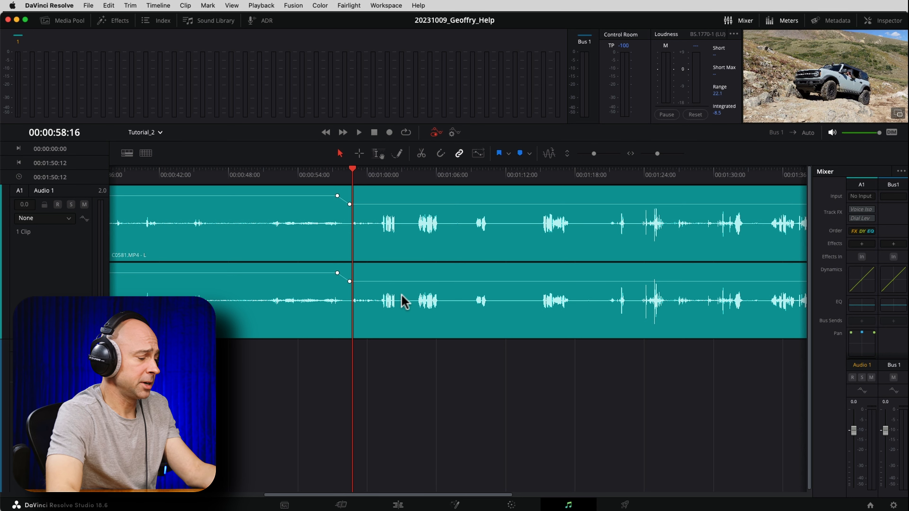
pyautogui.click(396, 254)
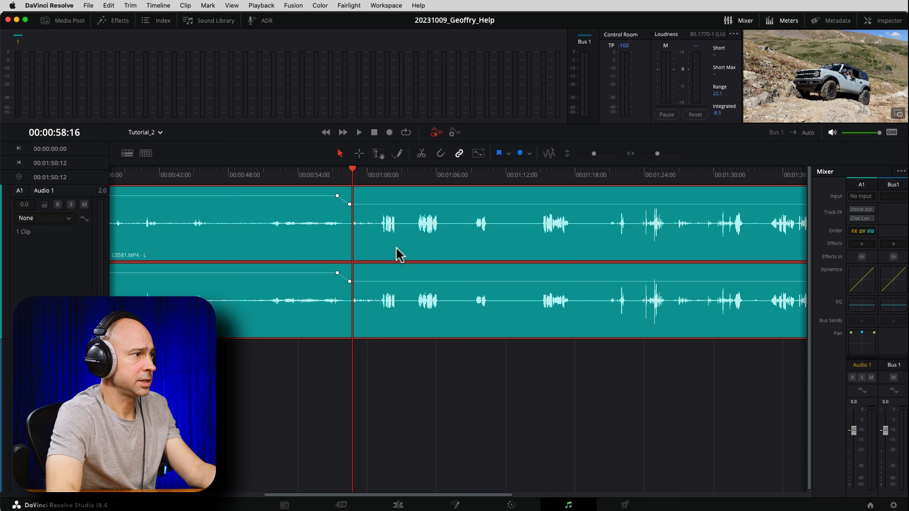
pyautogui.press('s')
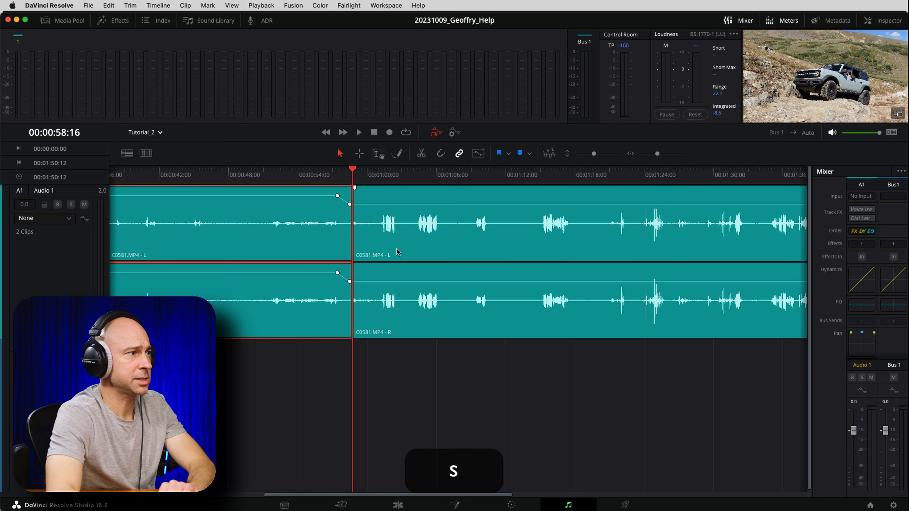
pyautogui.click(409, 381)
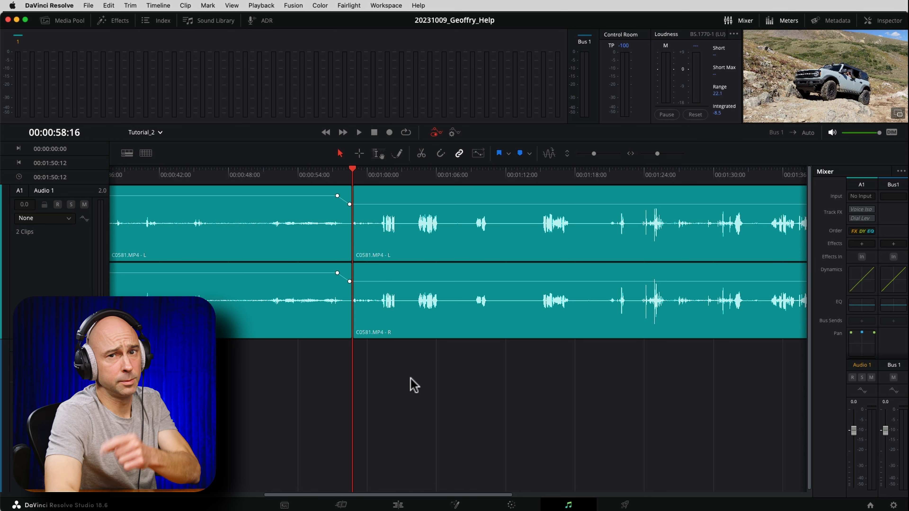
# - Enable Dialogue Leveler on the clip after the split, with Background reduction off and the mode set to More lift for low levels
pyautogui.click(412, 331)
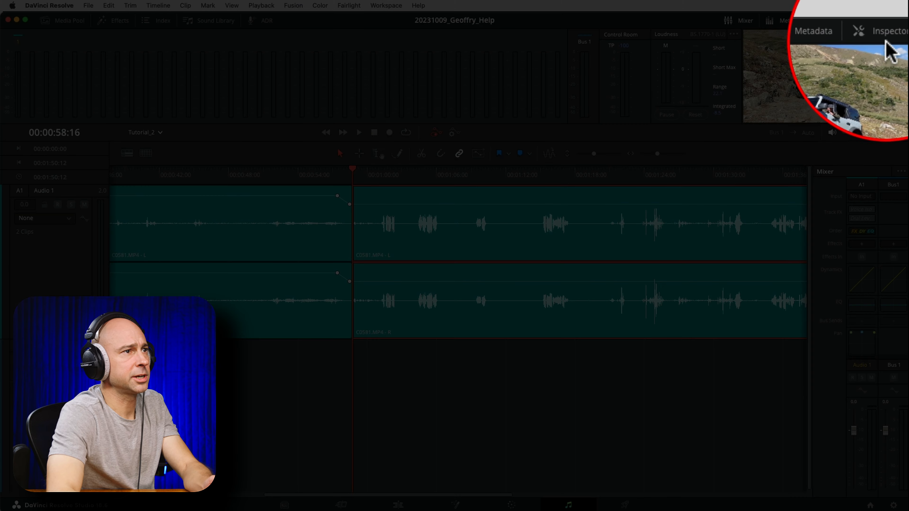
pyautogui.click(883, 20)
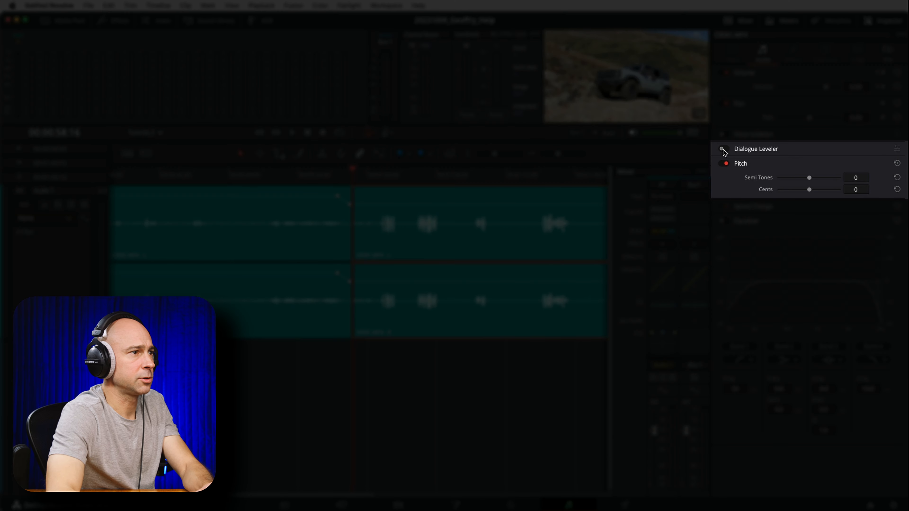
pyautogui.click(721, 149)
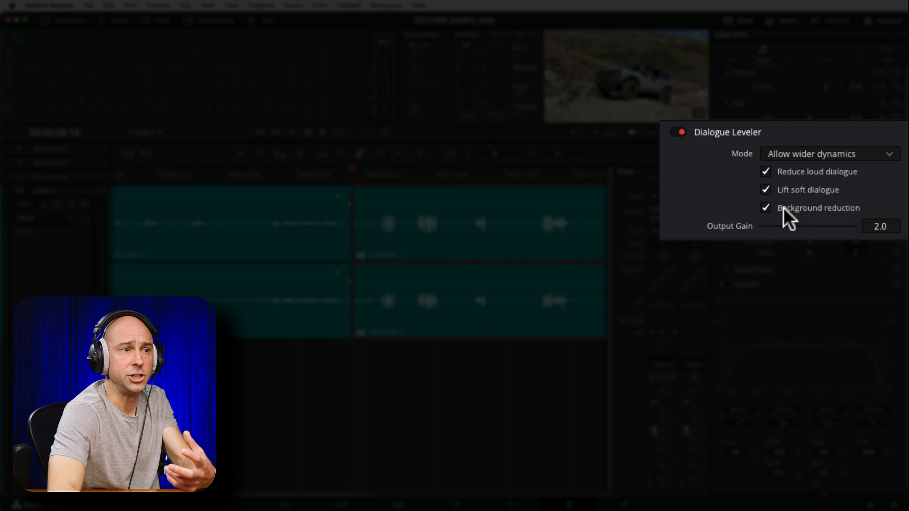
pyautogui.click(764, 208)
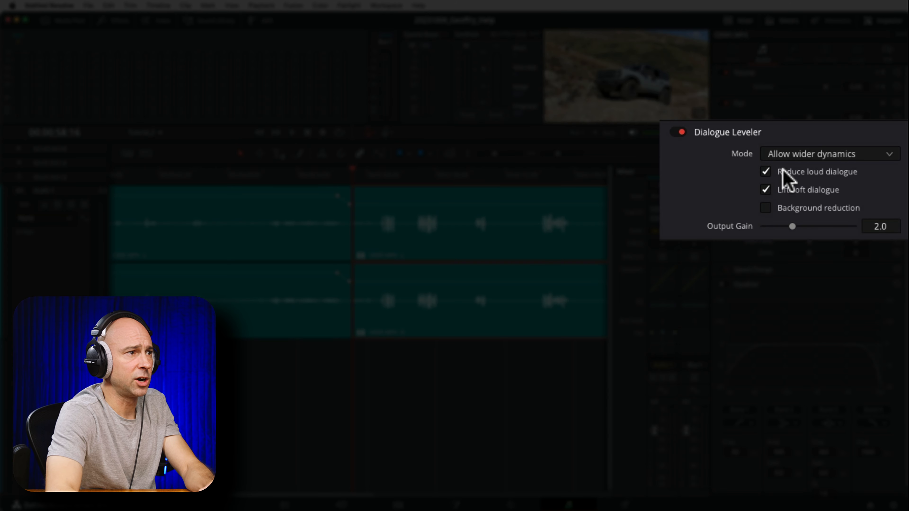
pyautogui.click(785, 158)
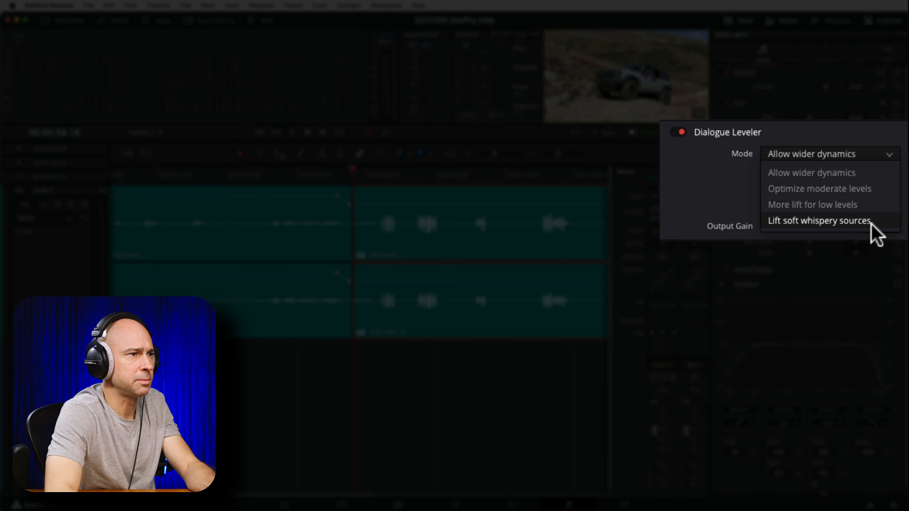
pyautogui.click(824, 205)
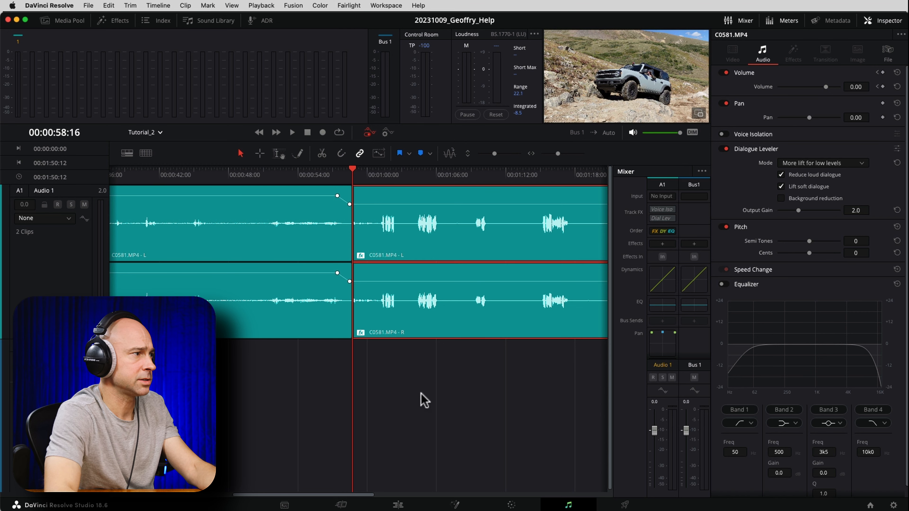
# - Play back the clip after the split to check the leveled dialogue, and hide the Inspector
pyautogui.press('space')
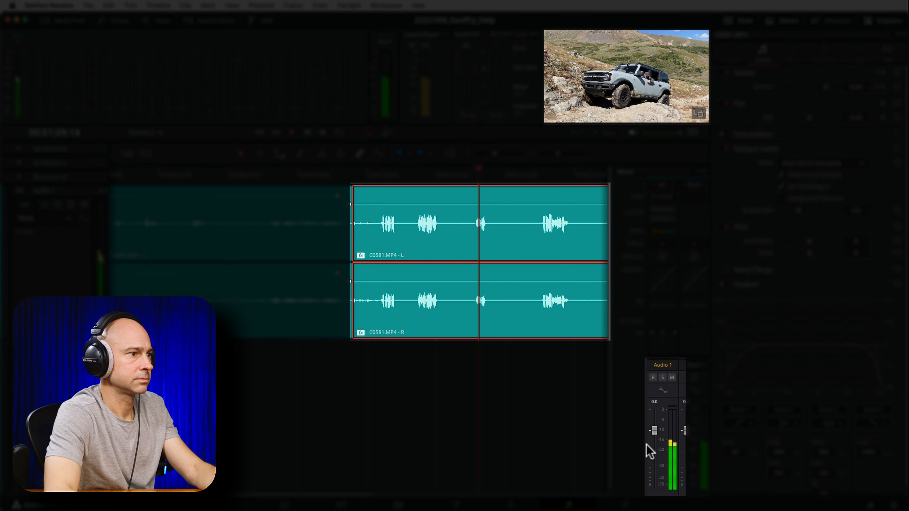
pyautogui.press('space')
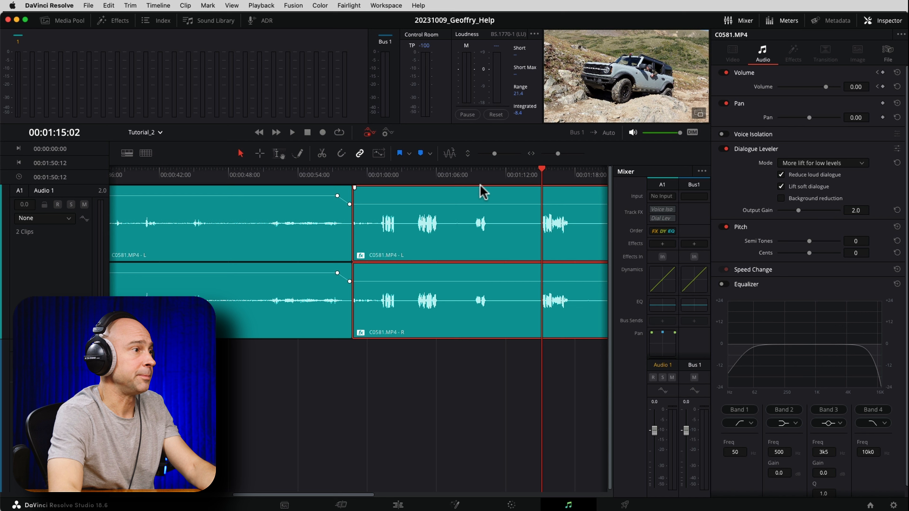
pyautogui.click(883, 21)
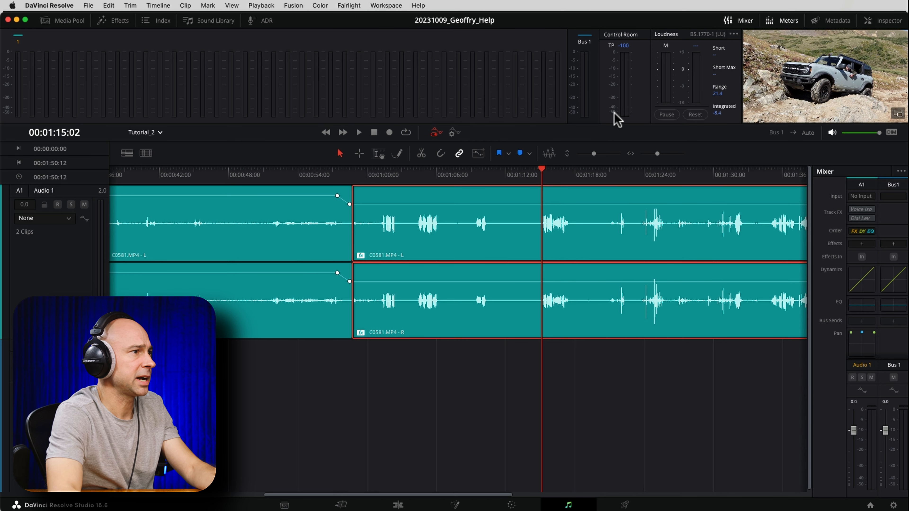
# - In Focus Mode, select the quiet gap between the speech from about 00:01:10 to 00:01:15 and raise its volume
pyautogui.moveTo(657, 153); pyautogui.dragTo(659, 153)
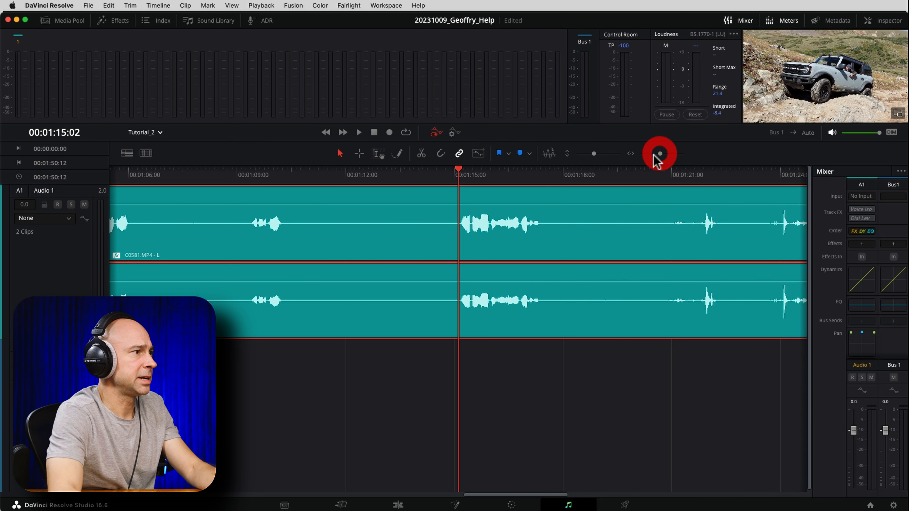
pyautogui.moveTo(376, 266); pyautogui.dragTo(517, 292)
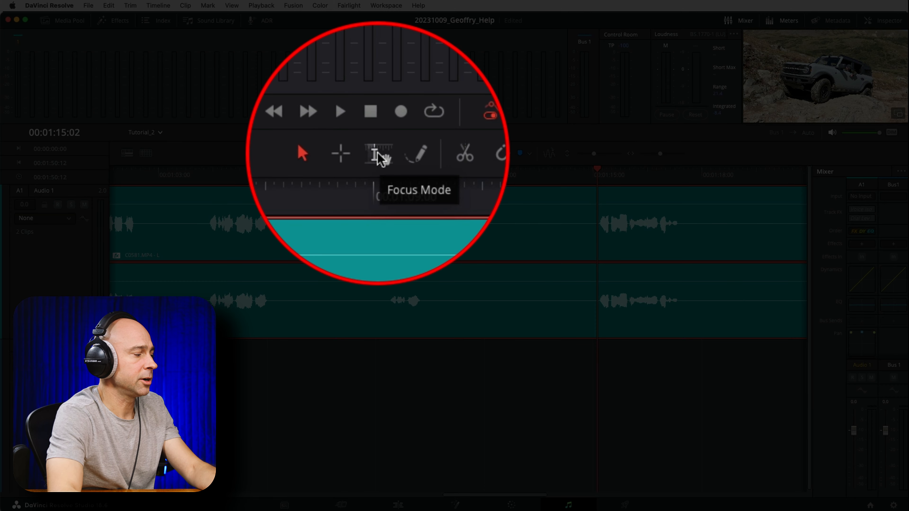
pyautogui.click(378, 153)
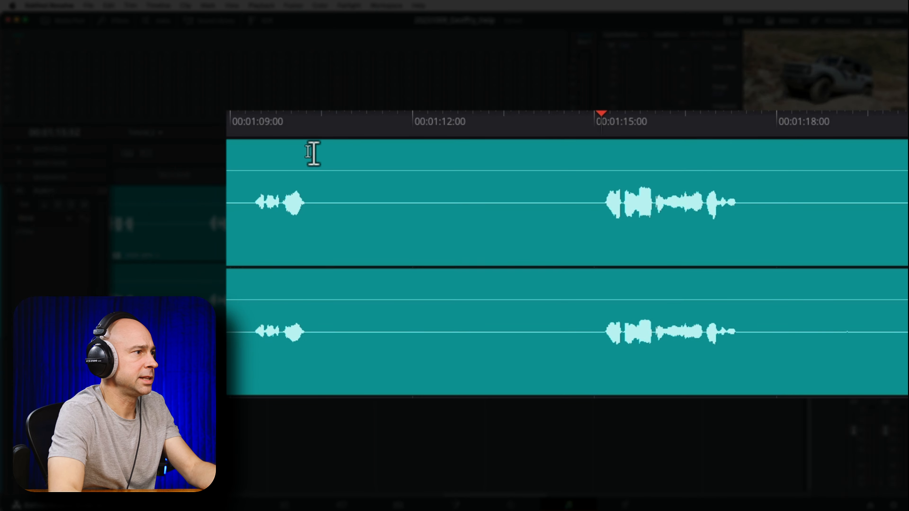
pyautogui.moveTo(422, 194); pyautogui.dragTo(604, 204)
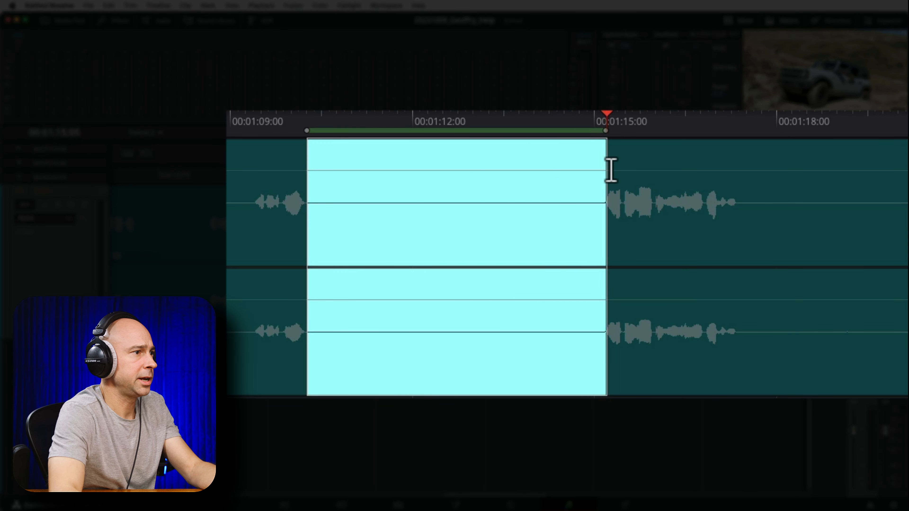
pyautogui.moveTo(610, 170); pyautogui.dragTo(605, 168)
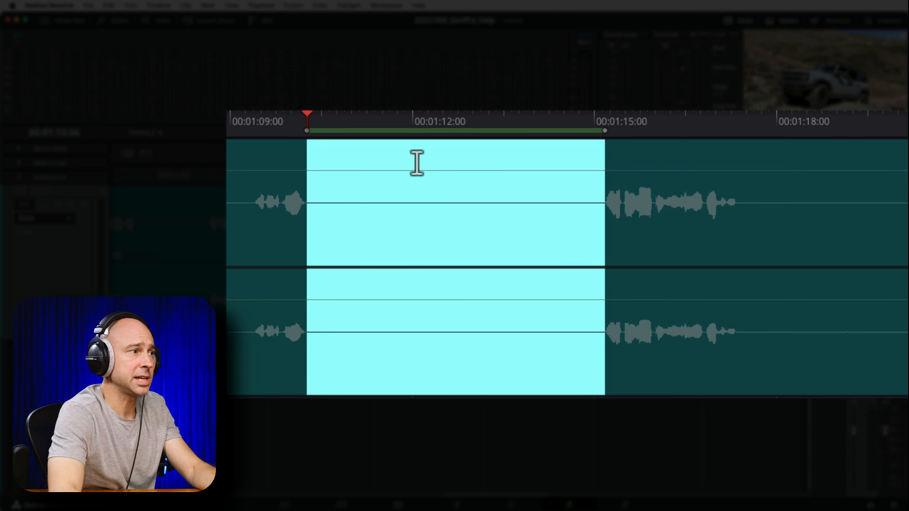
pyautogui.moveTo(417, 169); pyautogui.dragTo(414, 150)
# - Play back from about 00:01:09 through the raised gap to check its loudness against the speech
pyautogui.click(290, 116)
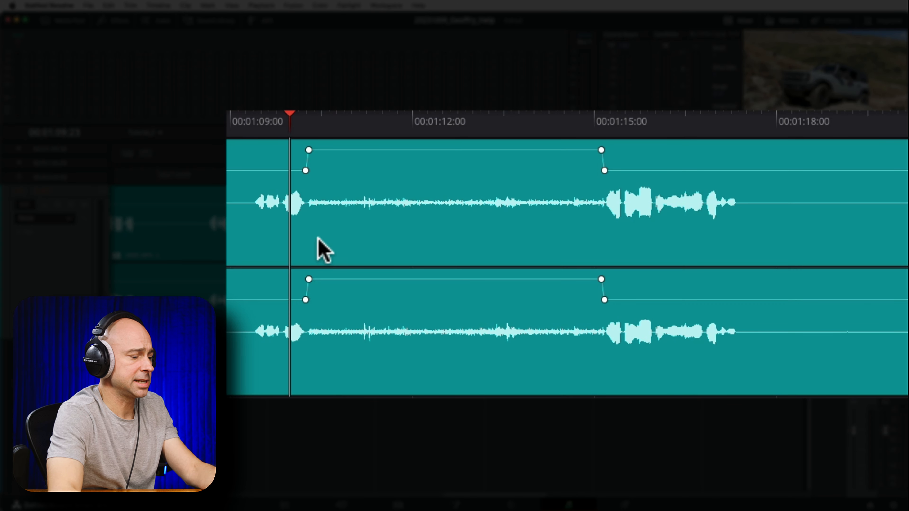
pyautogui.click(229, 116)
pyautogui.press('space')
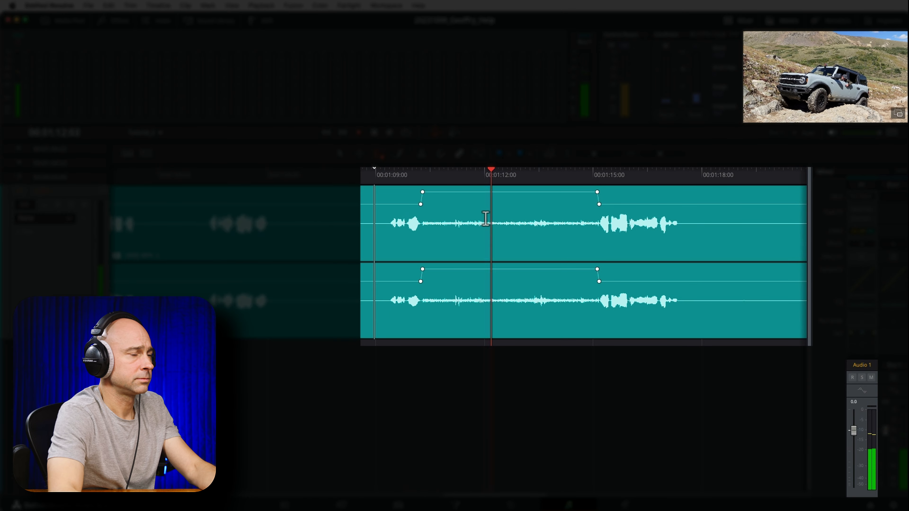
pyautogui.press('space')
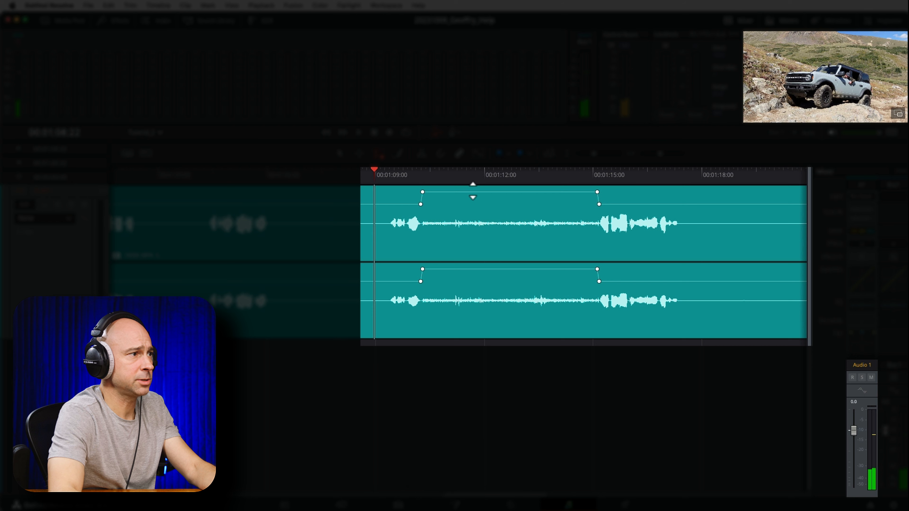
# - Lower the volume line between the gap's keyframes to slightly above the surrounding level
pyautogui.click(473, 191)
pyautogui.moveTo(472, 192); pyautogui.dragTo(471, 202)
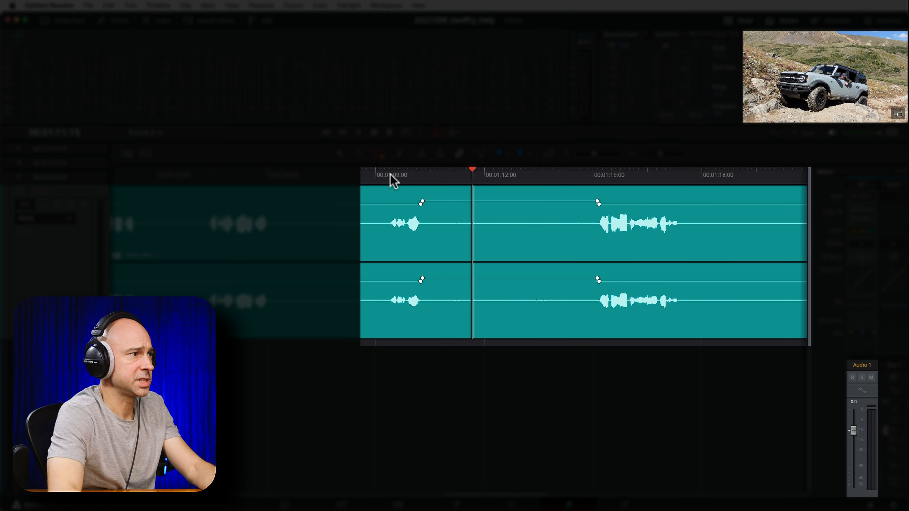
# - Play back from about 00:01:09 into the speech after 00:01:15 to check the readjusted gap's loudness
pyautogui.click(394, 179)
pyautogui.press('space')
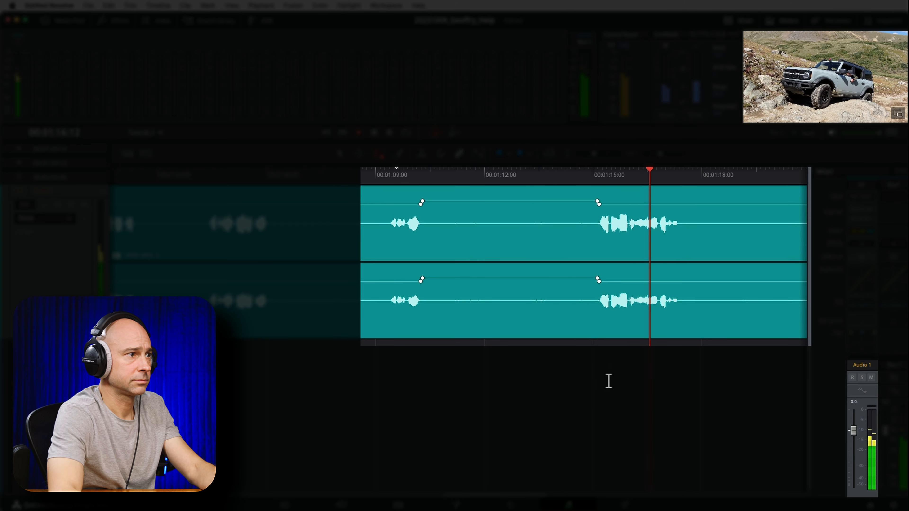
pyautogui.press('space')
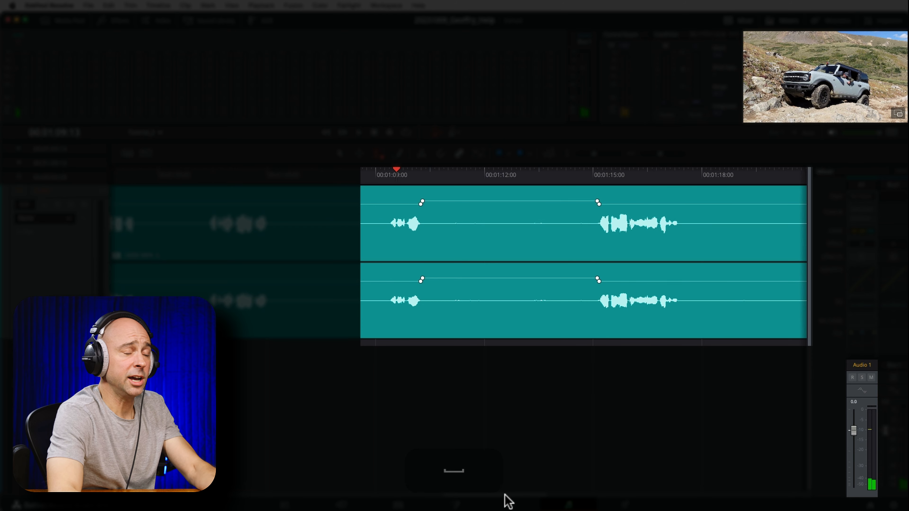
# - Select the quiet gap from about 00:01:17 to 00:01:22 and raise its volume line slightly above the surrounding level
pyautogui.moveTo(505, 495); pyautogui.dragTo(545, 487)
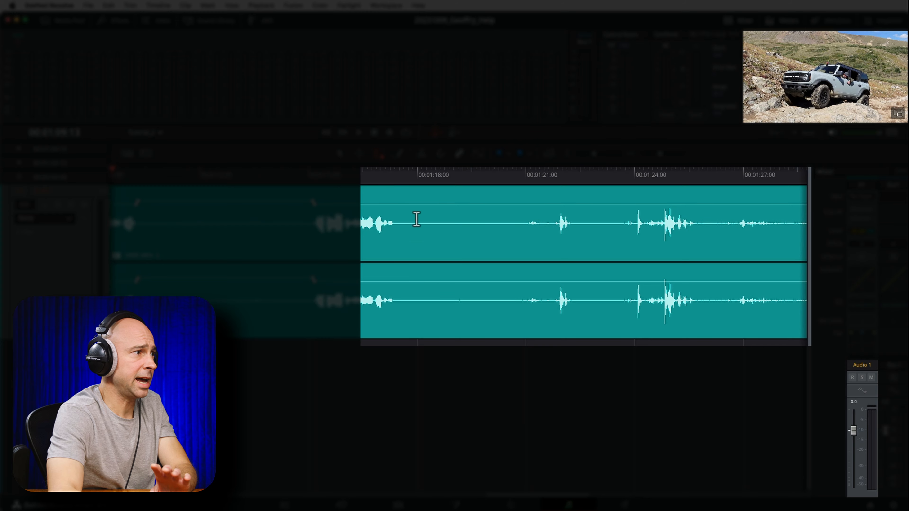
pyautogui.moveTo(392, 194); pyautogui.dragTo(557, 197)
pyautogui.click(539, 197)
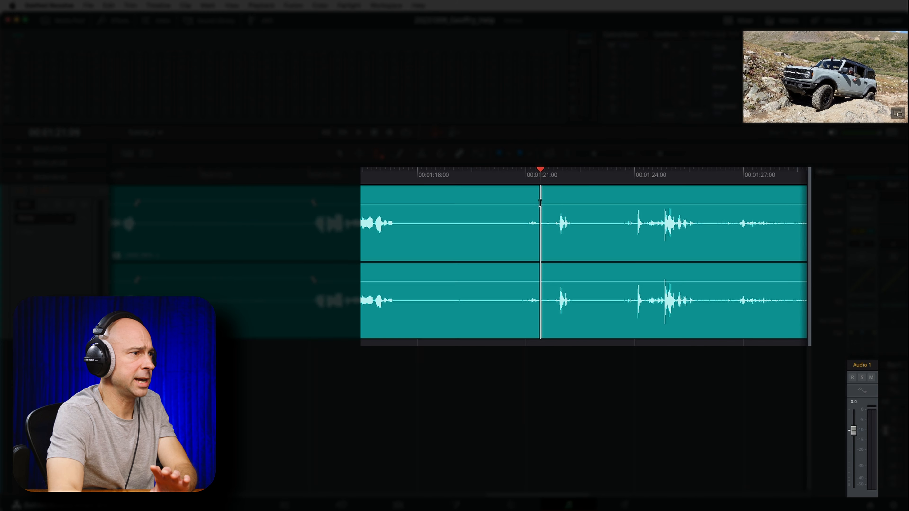
pyautogui.moveTo(392, 190); pyautogui.dragTo(553, 199)
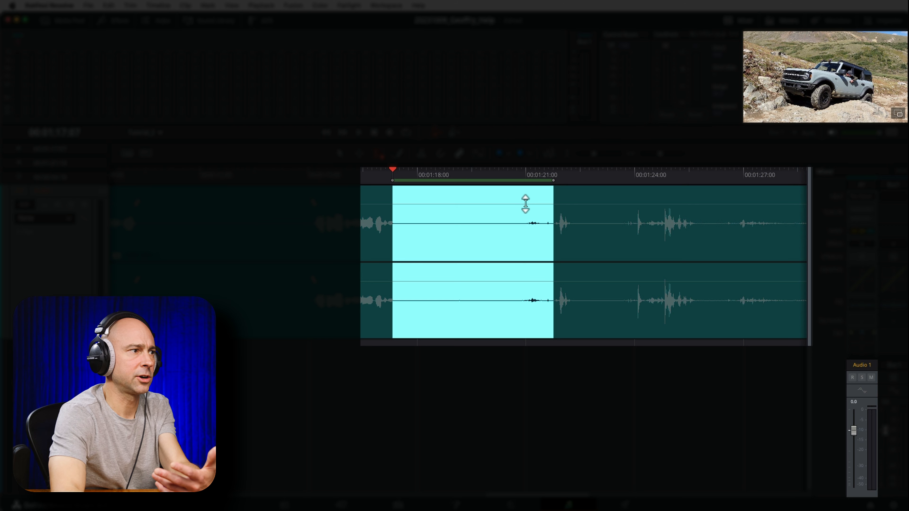
pyautogui.moveTo(521, 204); pyautogui.dragTo(521, 200)
# - Play back from about 00:01:16 through the raised gap past 00:01:22 to check how it blends with the speech
pyautogui.click(373, 172)
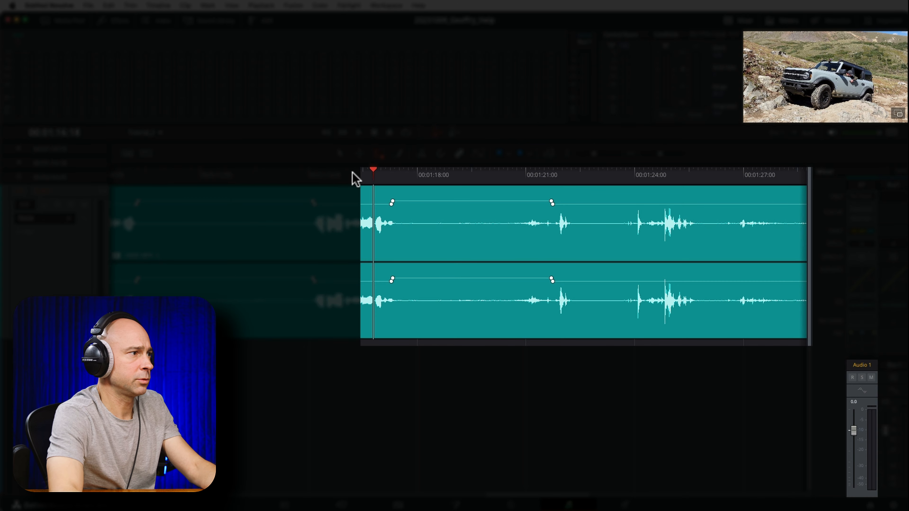
pyautogui.click(353, 176)
pyautogui.press('space')
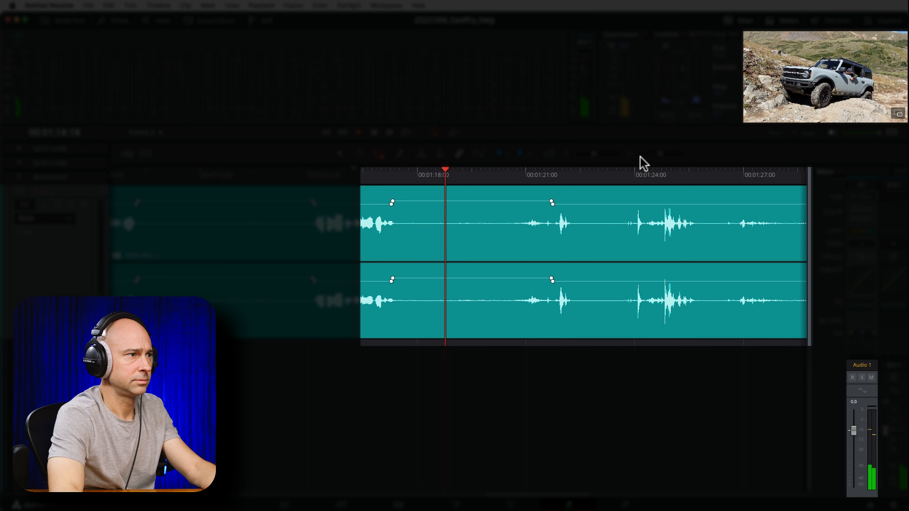
pyautogui.moveTo(660, 154); pyautogui.dragTo(657, 153)
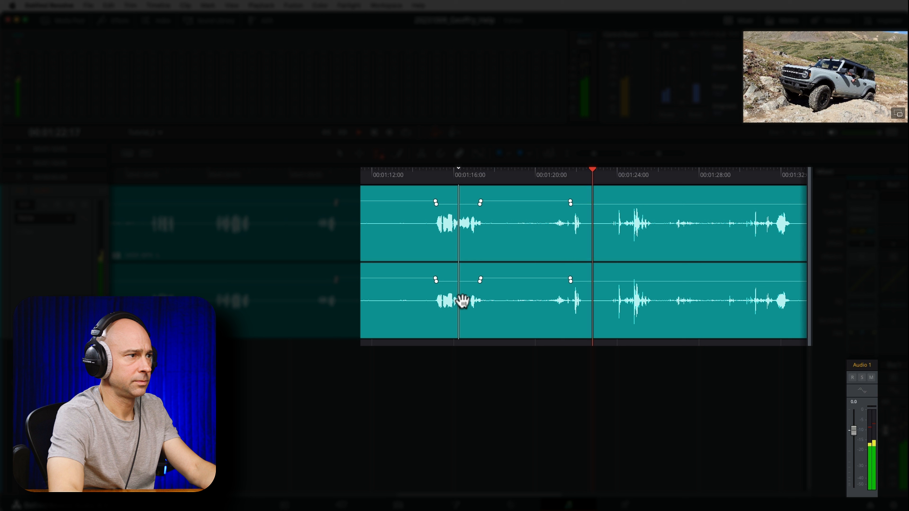
pyautogui.press('space')
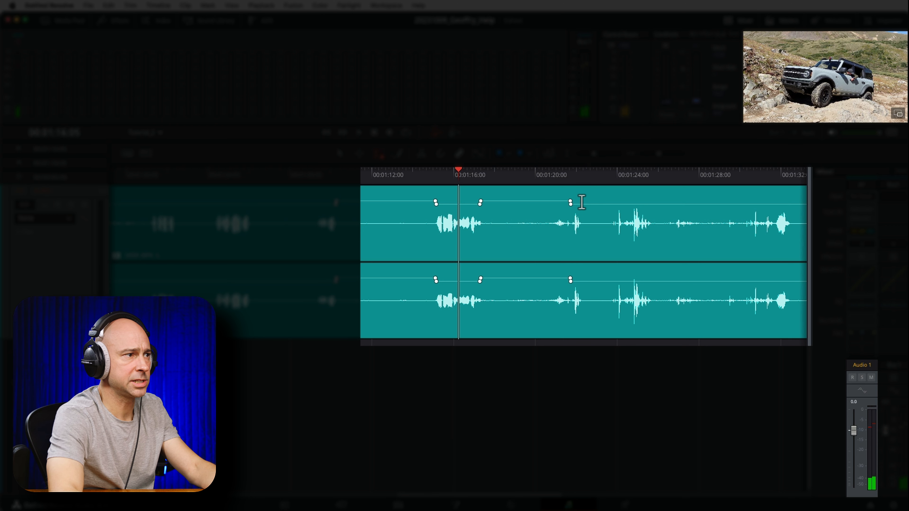
# - Select the quiet gap between the sounds from about 00:01:22 to 00:01:24 with the Focus Mode range selection
pyautogui.moveTo(580, 203); pyautogui.dragTo(603, 201)
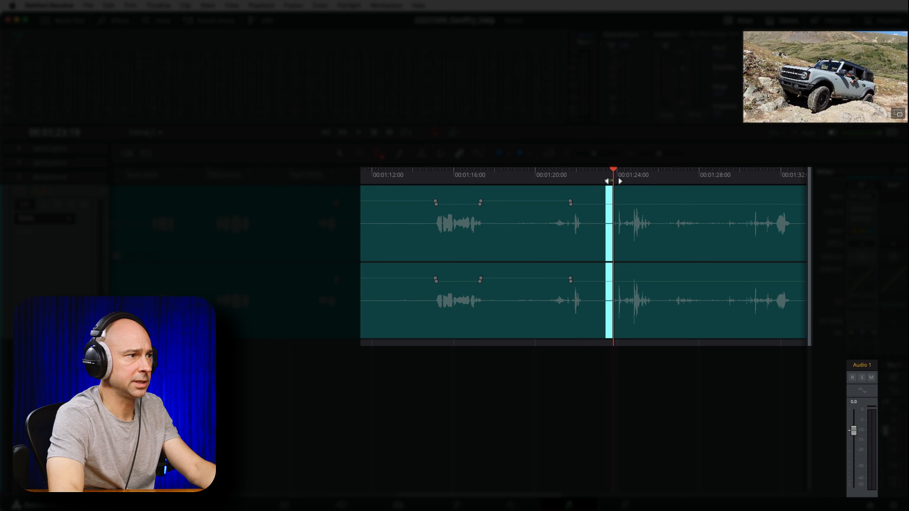
pyautogui.click(612, 181)
pyautogui.click(583, 195)
pyautogui.moveTo(581, 195); pyautogui.dragTo(614, 196)
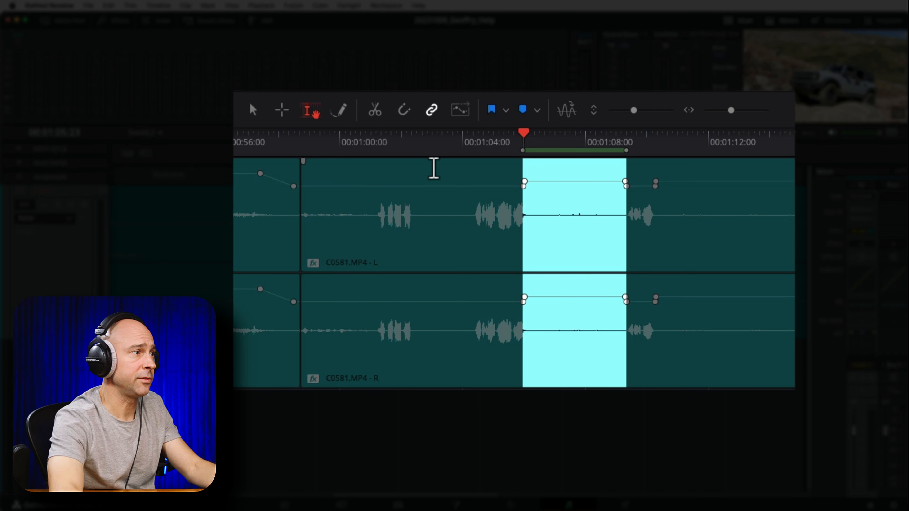
# - In Focus Mode, select the quiet gap between the two speech bursts from about 00:01:02 to 00:01:04
pyautogui.click(310, 112)
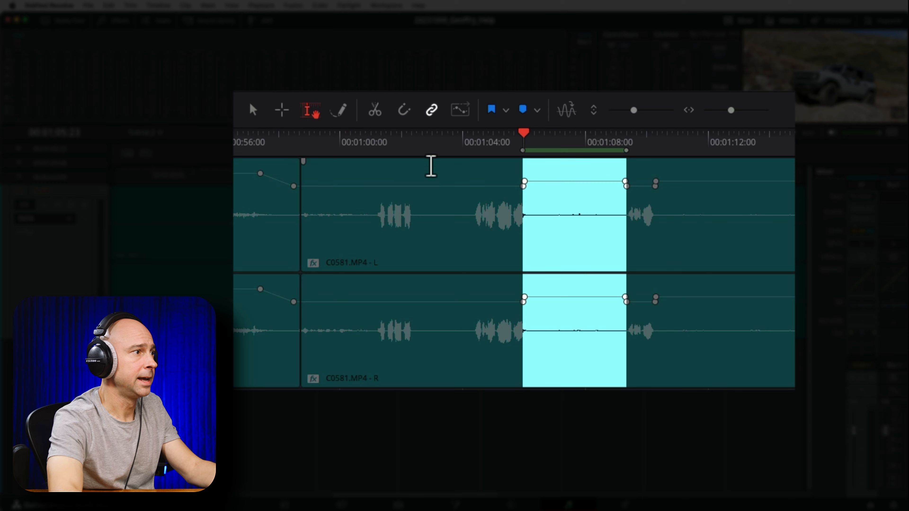
pyautogui.moveTo(415, 171); pyautogui.dragTo(450, 172)
pyautogui.click(416, 170)
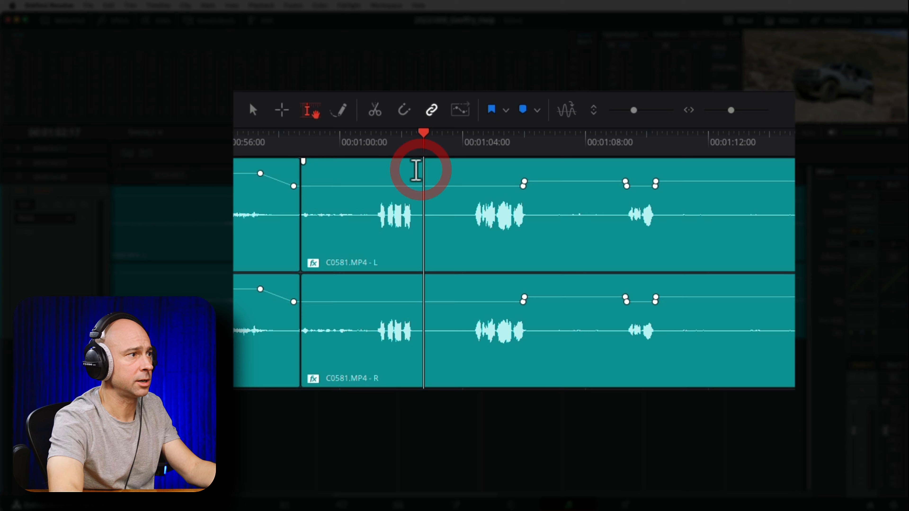
pyautogui.moveTo(416, 170); pyautogui.dragTo(466, 180)
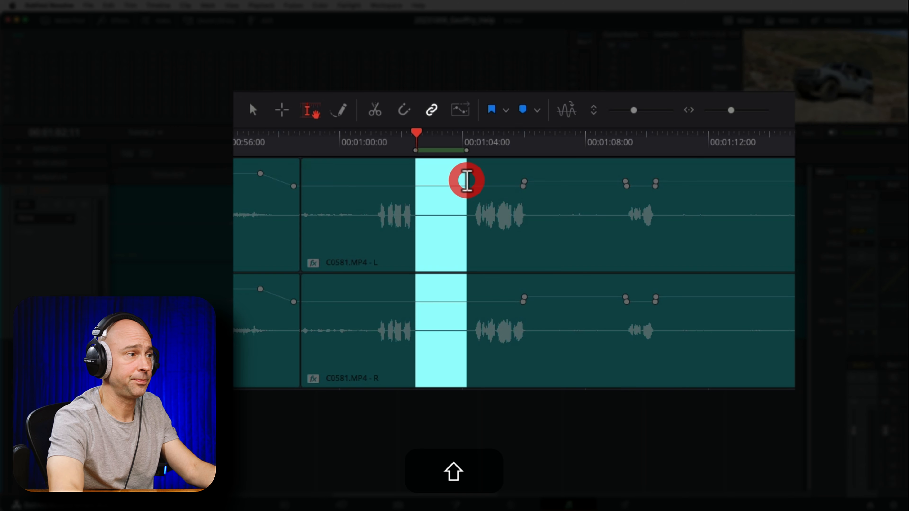